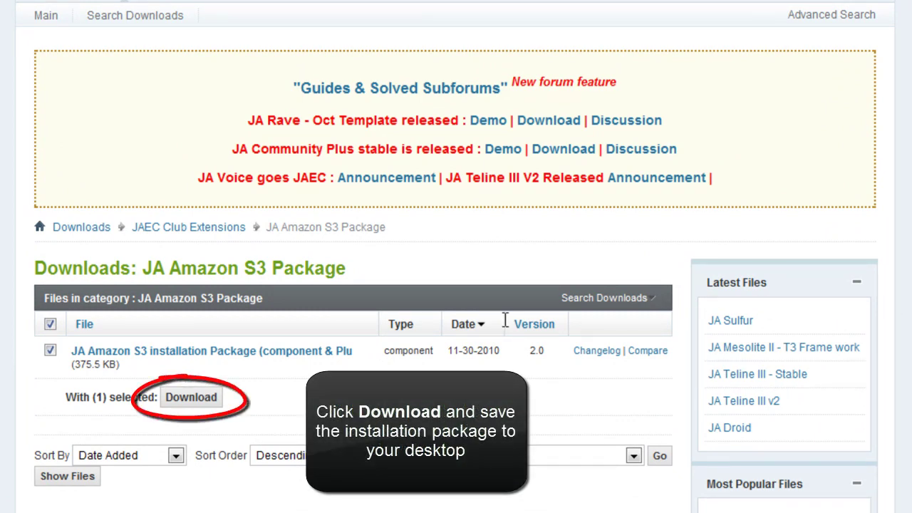
# Download the JA Amazon S3 installation package from JoomlArt and save it to the desktop.
pyautogui.click(190, 397)
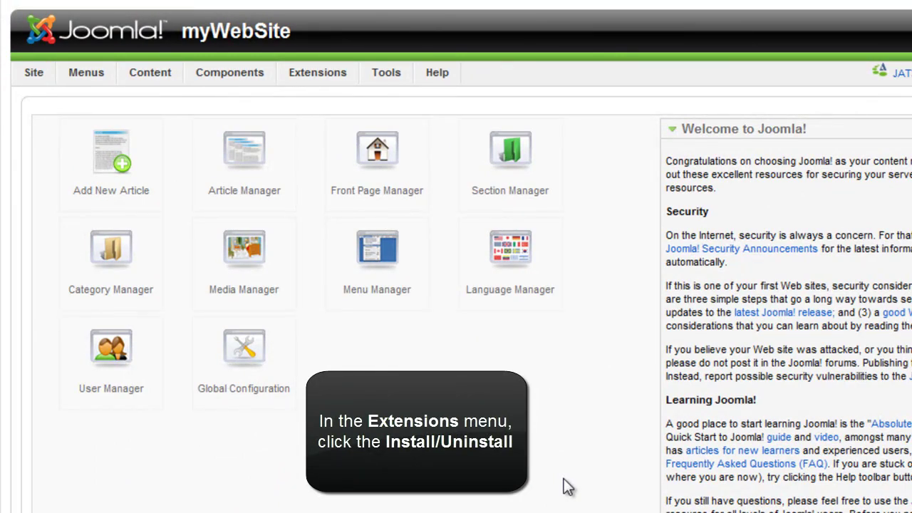
# Upload and install the com_jaamazons3.zip package through Extensions > Install/Uninstall.
pyautogui.moveTo(318, 79)
pyautogui.click(325, 96)
pyautogui.click(188, 266)
pyautogui.doubleClick(743, 223)
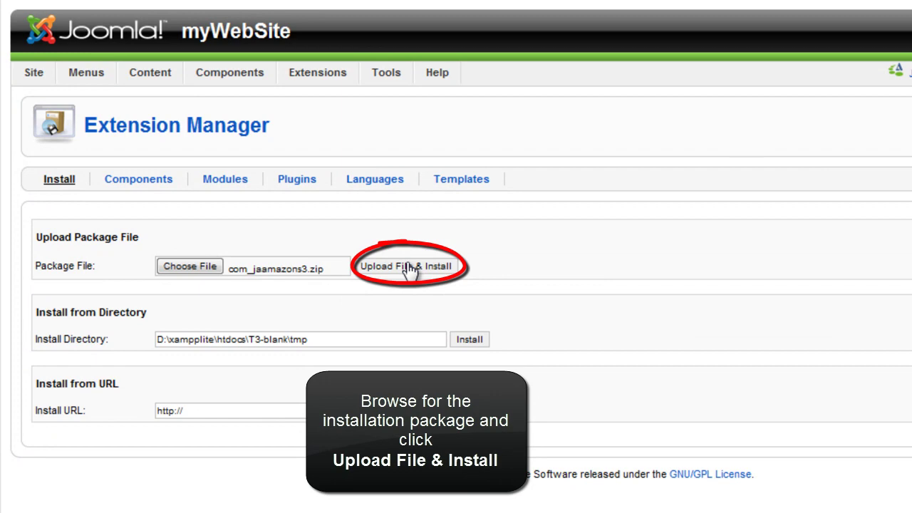
pyautogui.click(409, 267)
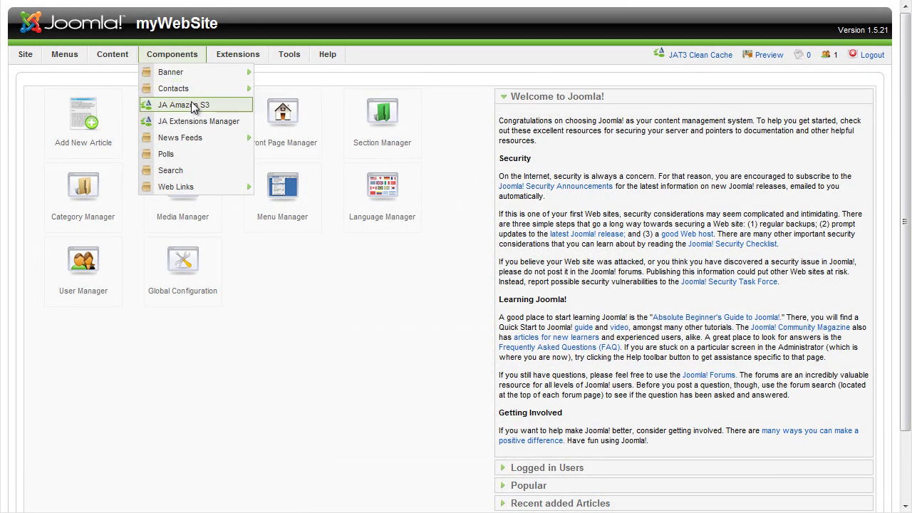
# In JA Amazon S3, start a new account labelled JoomlArt and enter its account ID.
pyautogui.click(194, 106)
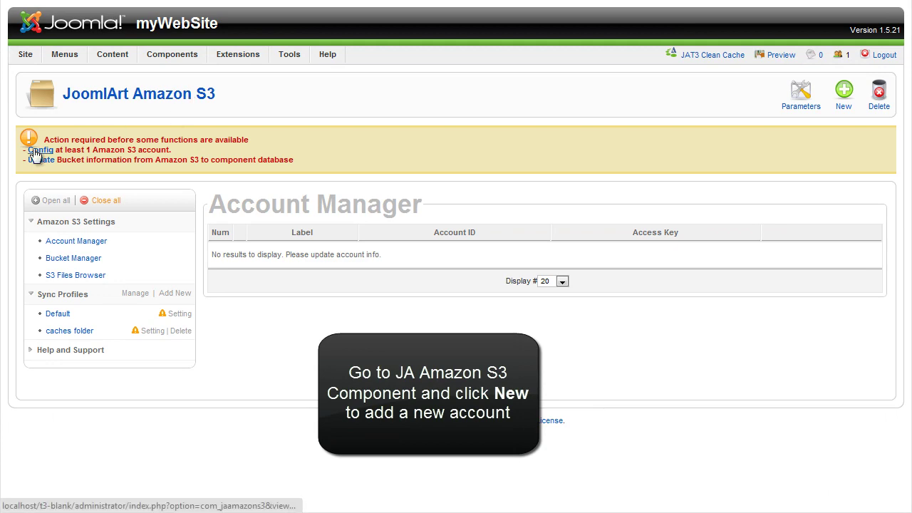
pyautogui.click(844, 93)
pyautogui.click(476, 278)
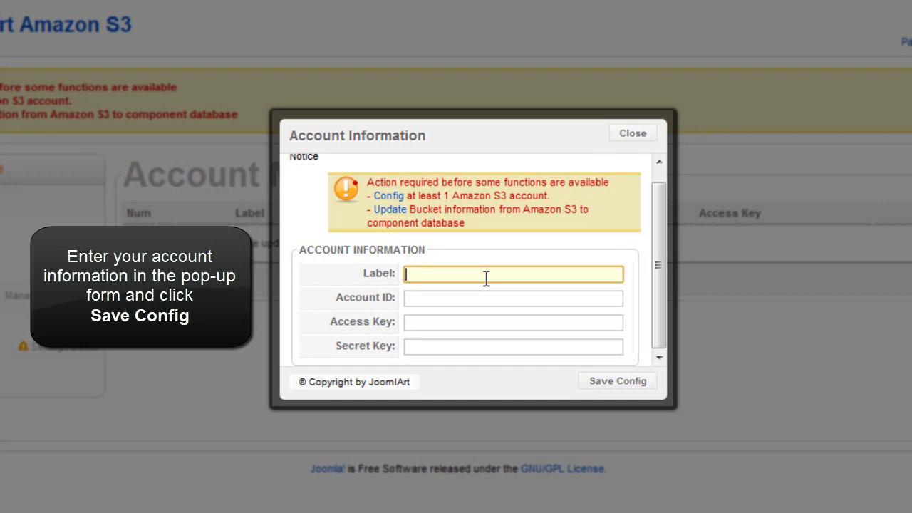
pyautogui.write('JoomlArt')
pyautogui.press('Tab')
pyautogui.write('4844-1439-2723')
# Enter the account's access key, paste its secret key, and save the account configuration.
pyautogui.press('Tab')
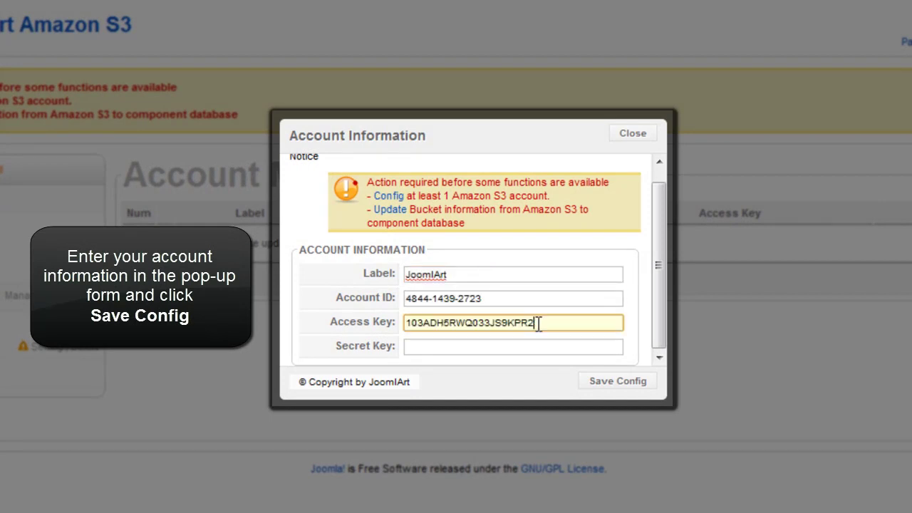
pyautogui.click(639, 328)
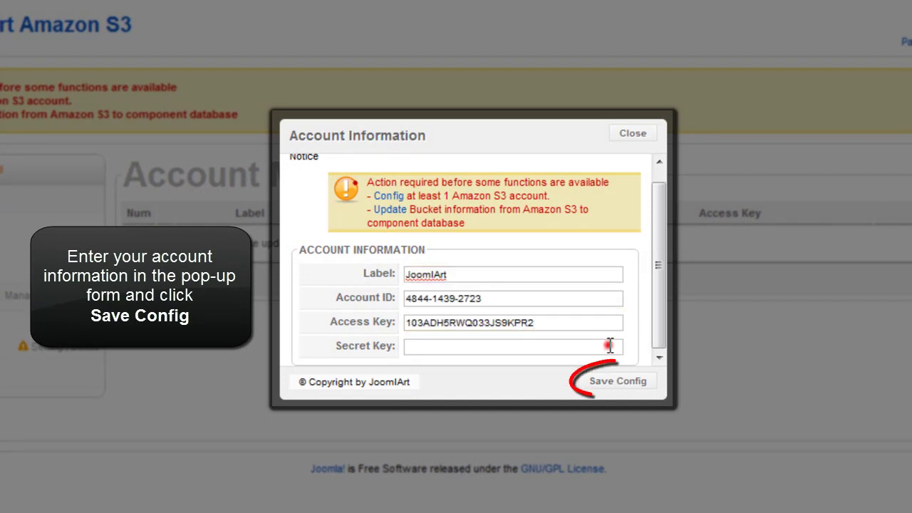
pyautogui.click(609, 347)
pyautogui.hotkey('ctrl', 'v')
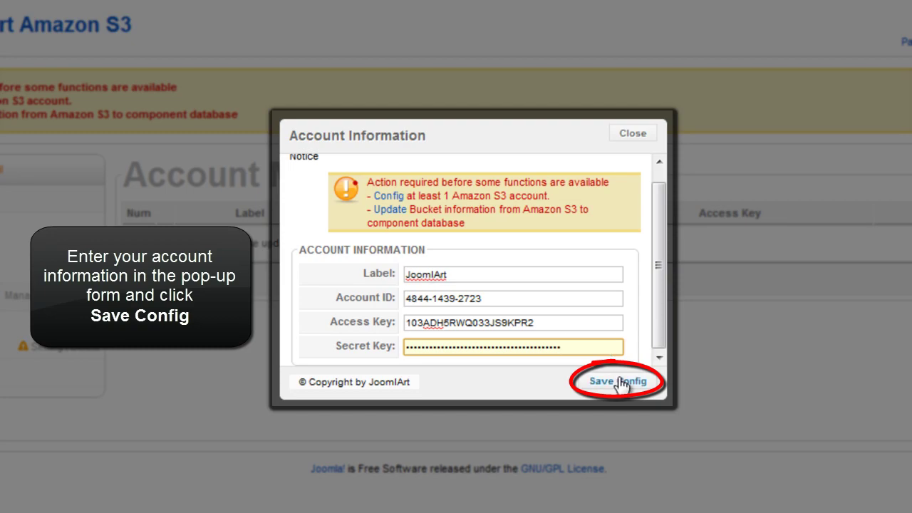
pyautogui.click(618, 384)
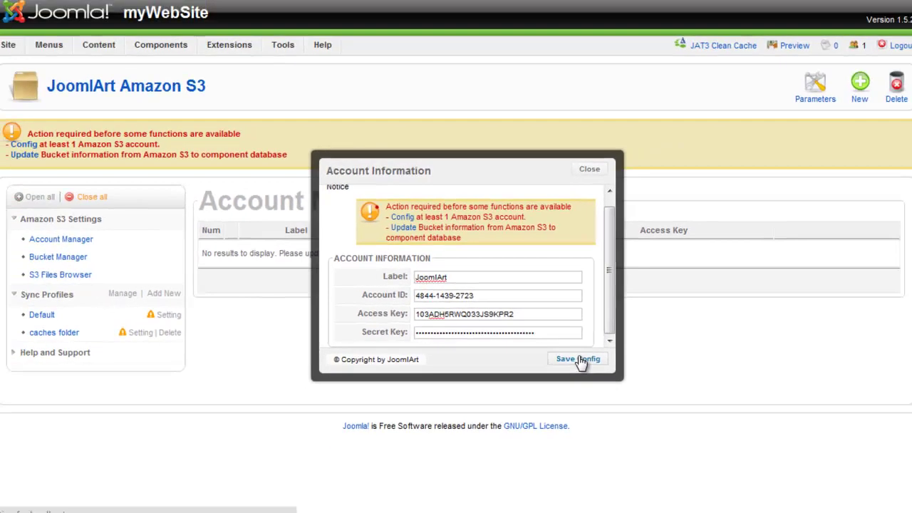
pyautogui.click(617, 382)
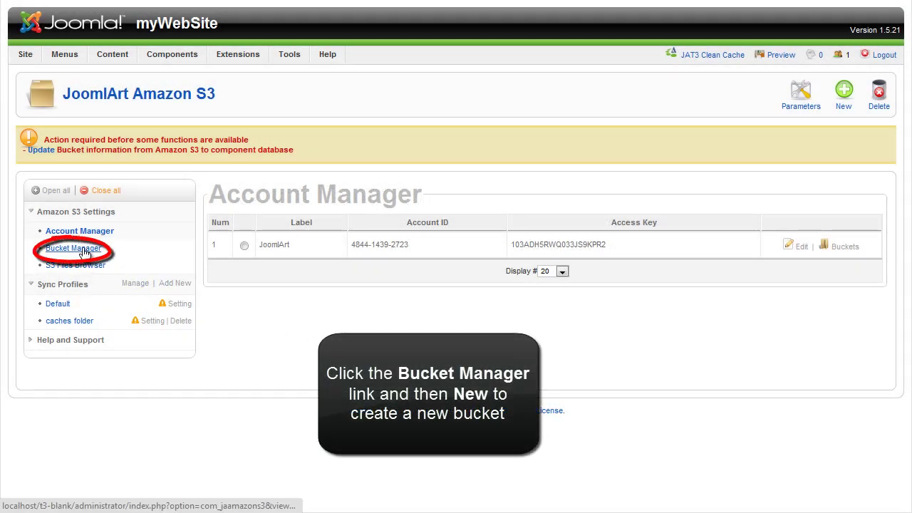
# Create the ja-demo bucket in Northern Virginia, then import the full bucket list from S3.
pyautogui.click(82, 250)
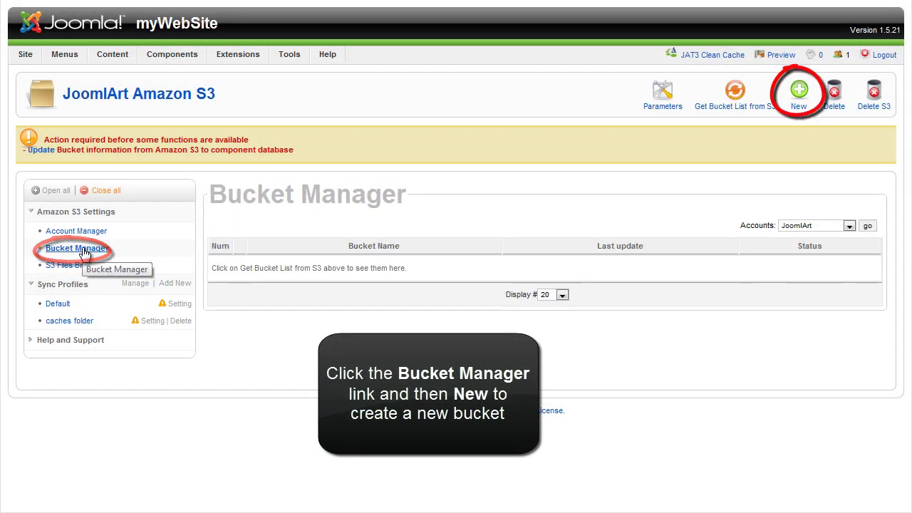
pyautogui.click(800, 113)
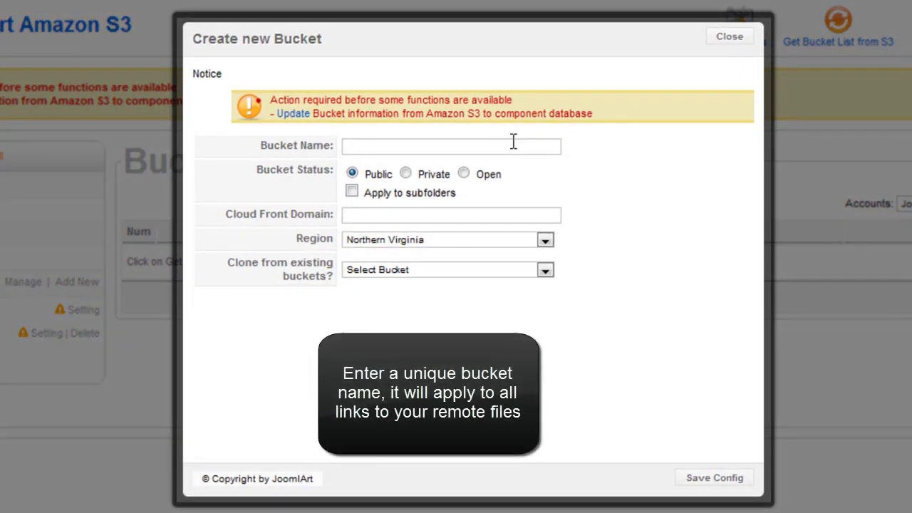
pyautogui.click(504, 155)
pyautogui.write('ja-demo')
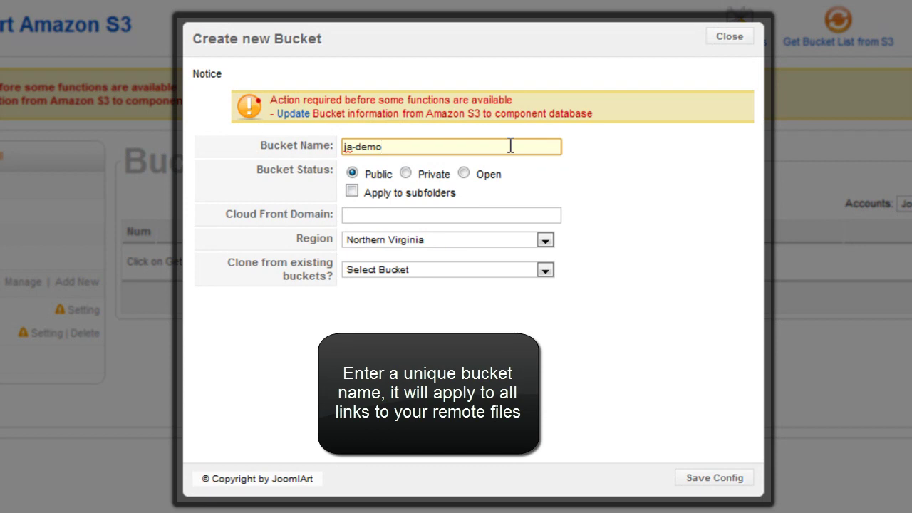
pyautogui.click(382, 238)
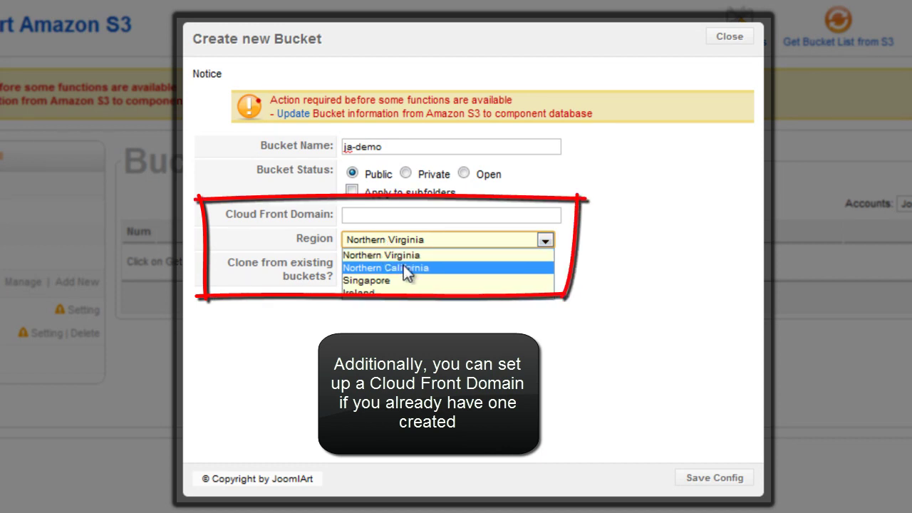
pyautogui.click(618, 255)
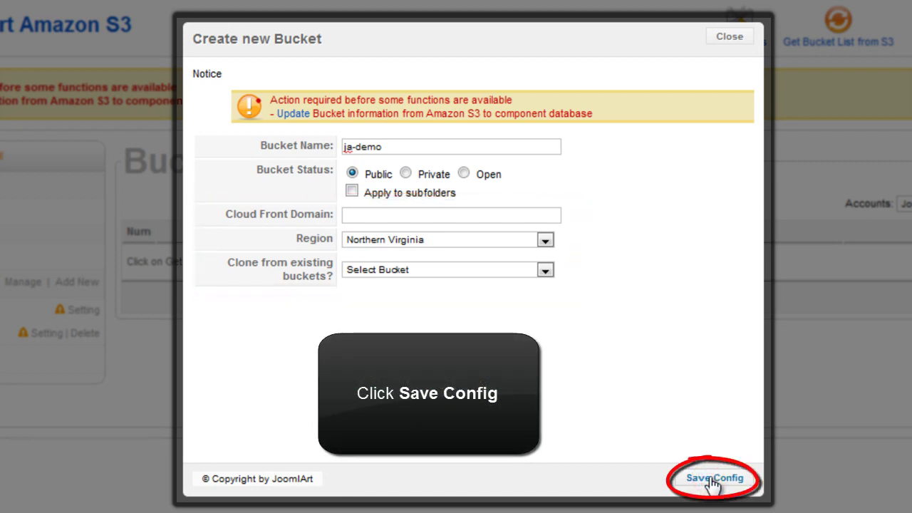
pyautogui.click(713, 482)
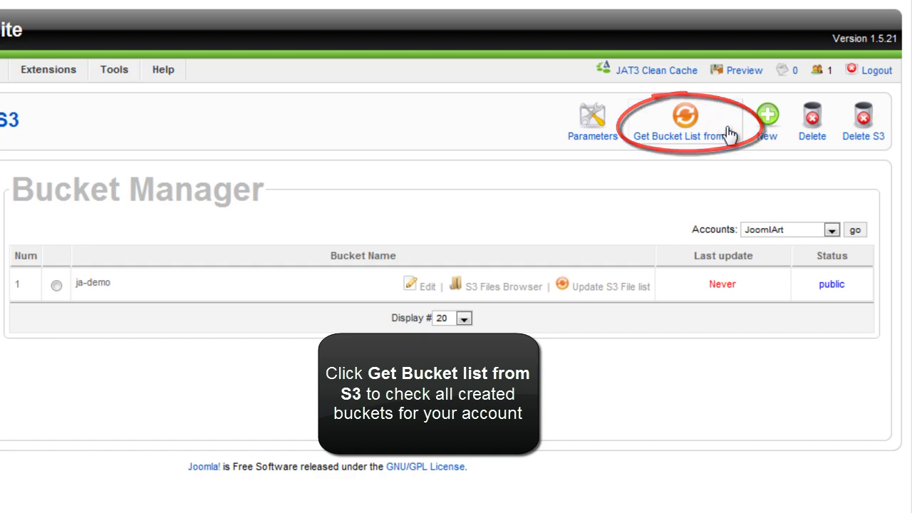
pyautogui.click(729, 136)
pyautogui.scroll(-7, 717, 210)
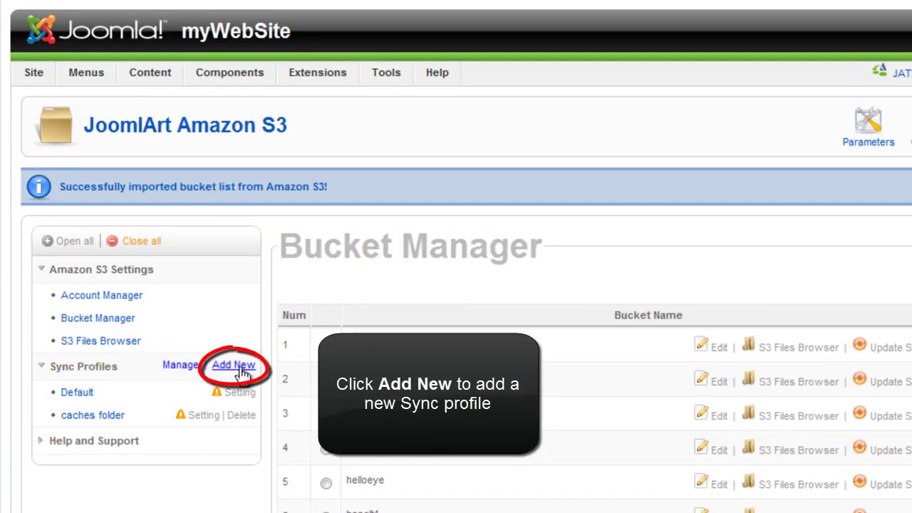
# Start a new sync profile on the ja-demo bucket, named updating-images, with Enable set to Yes.
pyautogui.click(239, 367)
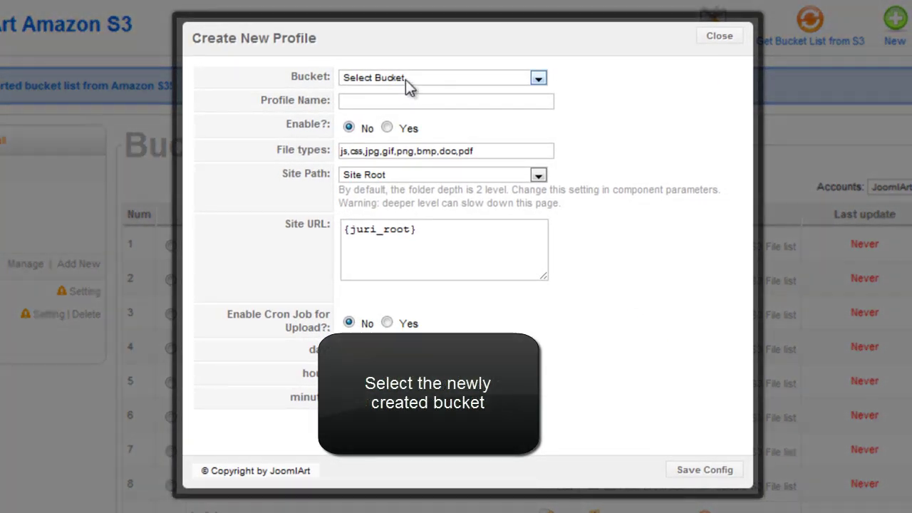
pyautogui.click(406, 80)
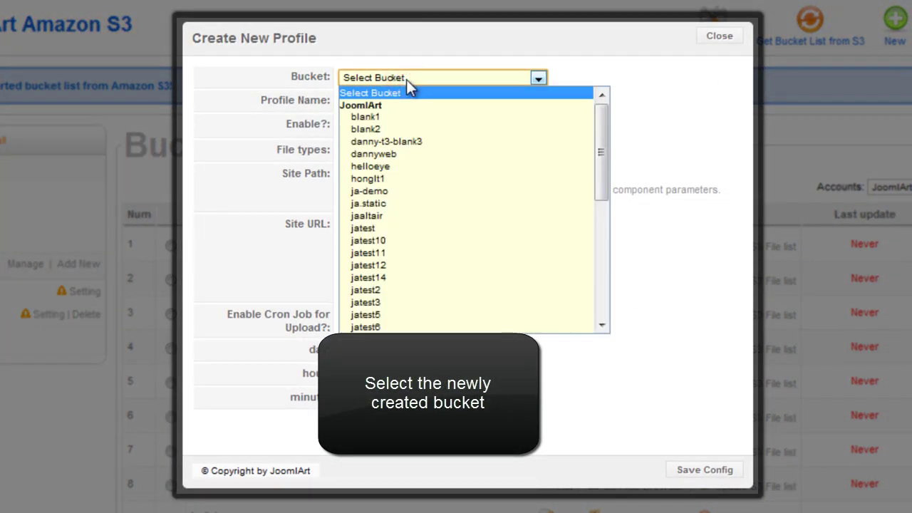
pyautogui.click(399, 191)
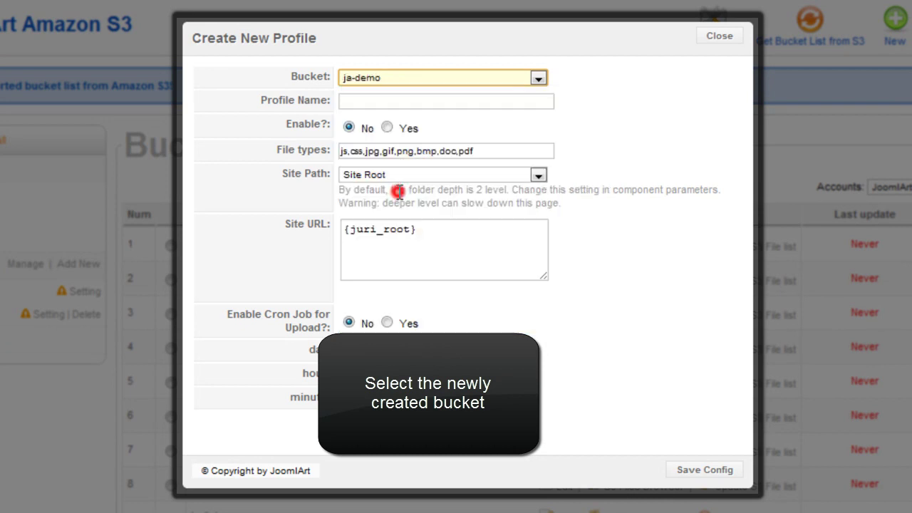
pyautogui.click(387, 101)
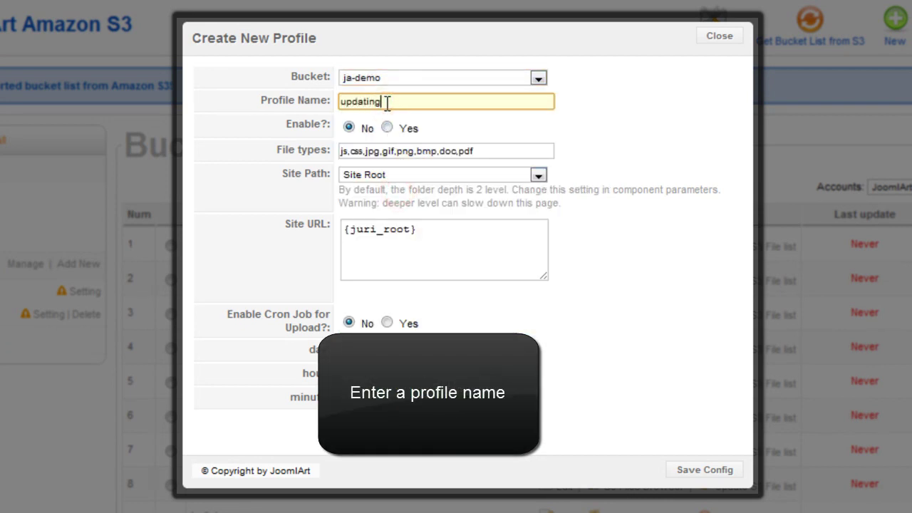
pyautogui.write('updating-images')
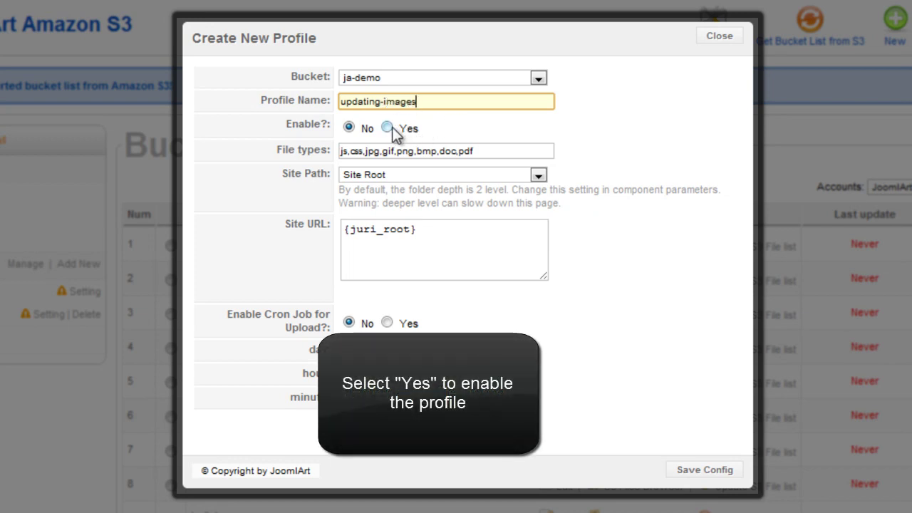
pyautogui.click(387, 127)
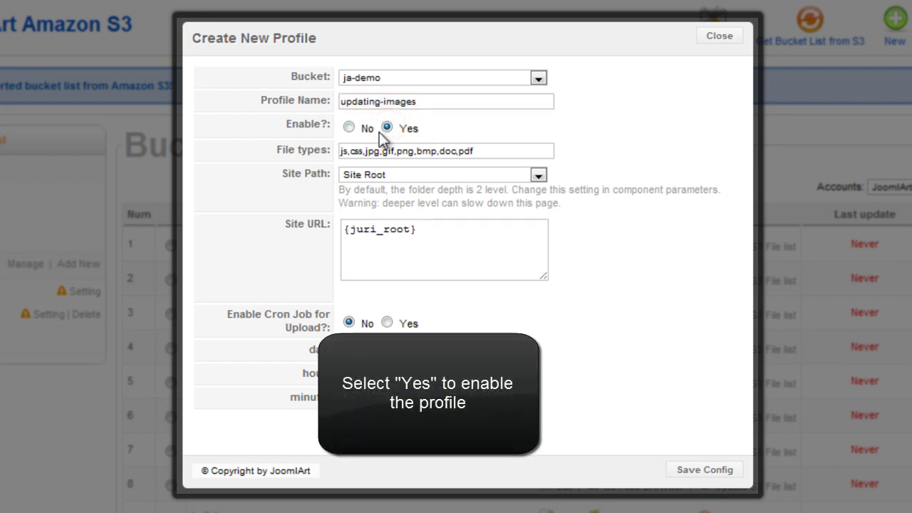
# Set the profile's site path to |-images, append images/ to the Site URL, and save.
pyautogui.click(408, 170)
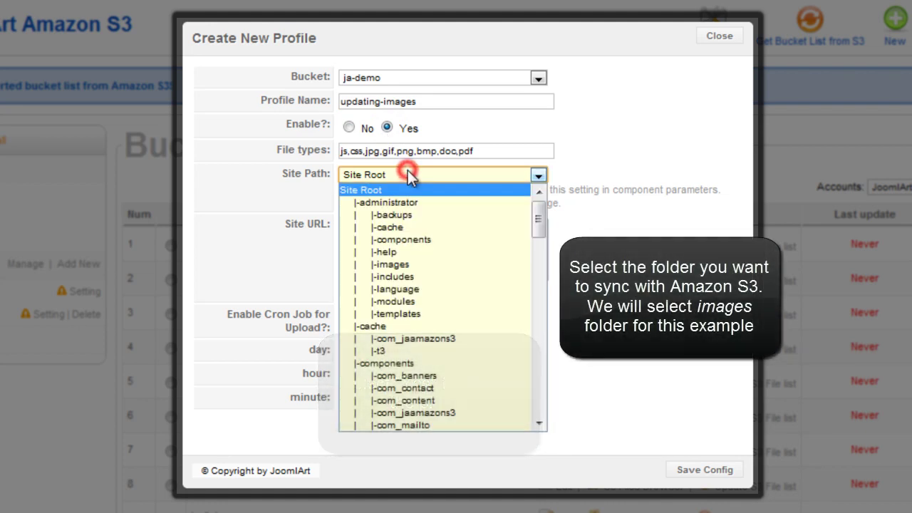
pyautogui.moveTo(541, 221); pyautogui.dragTo(519, 262)
pyautogui.click(425, 348)
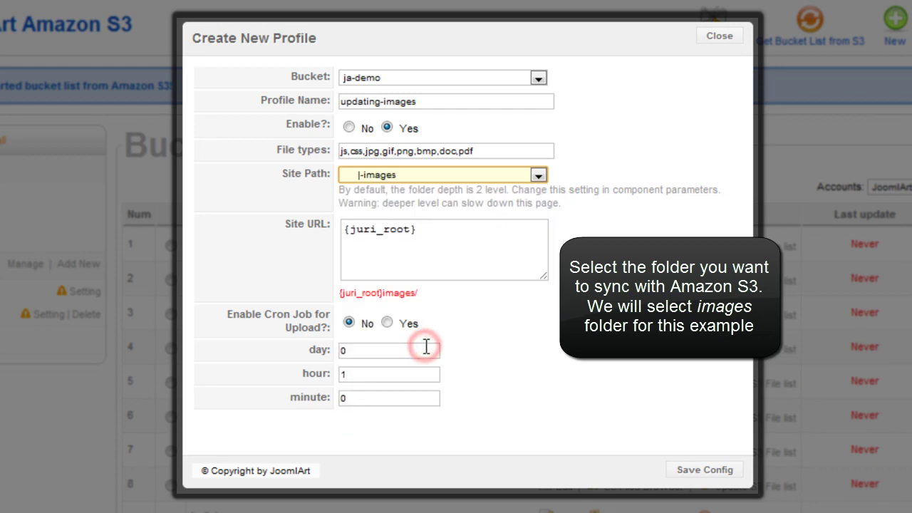
pyautogui.click(467, 249)
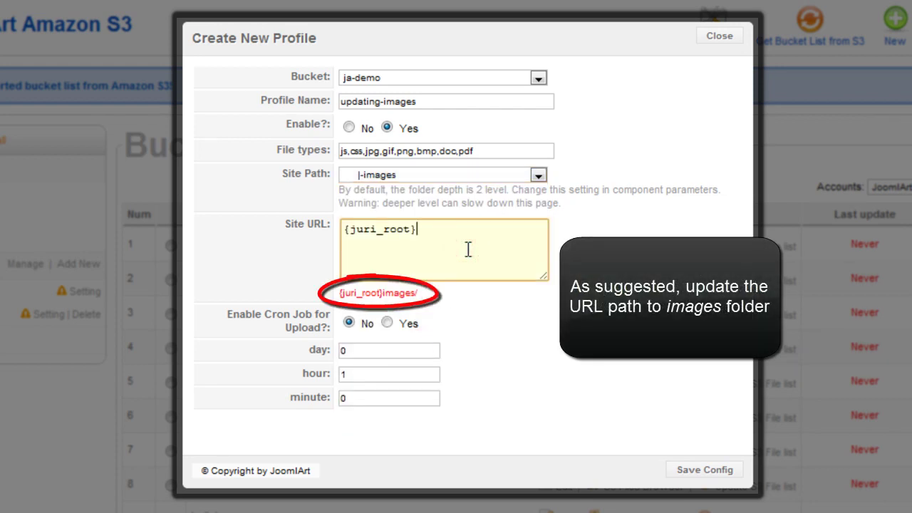
pyautogui.write('images/')
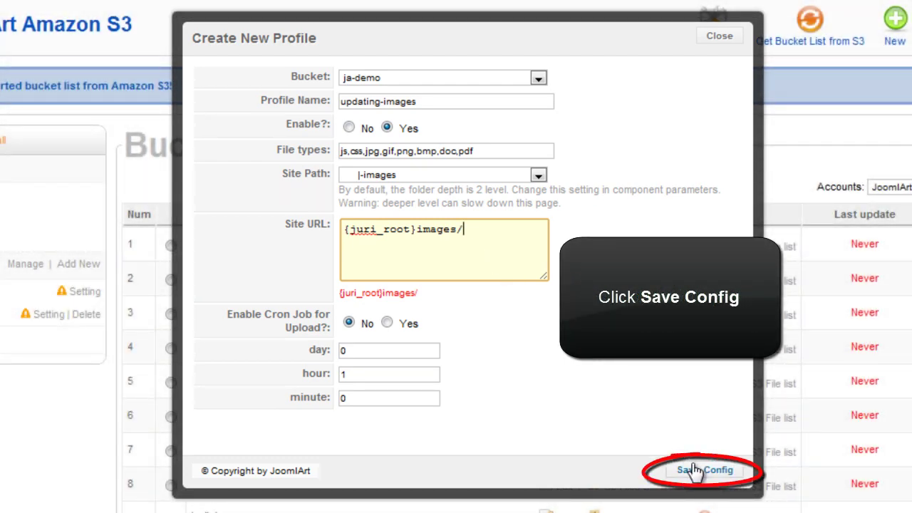
pyautogui.click(695, 471)
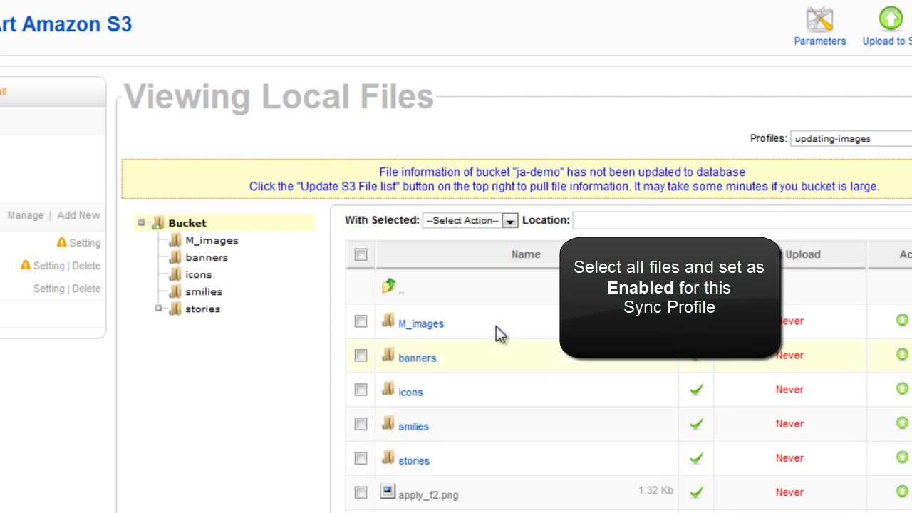
# Select all local files in the images folder and enable them for syncing.
pyautogui.click(361, 254)
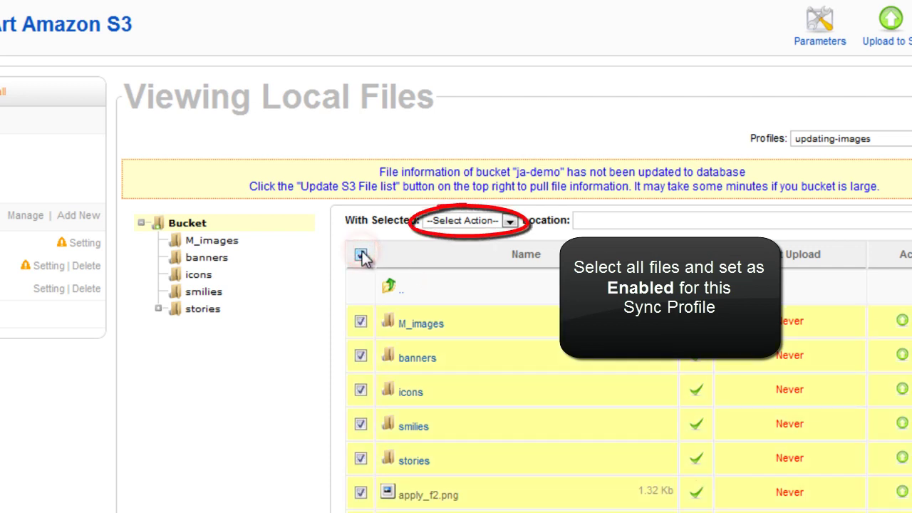
pyautogui.click(472, 220)
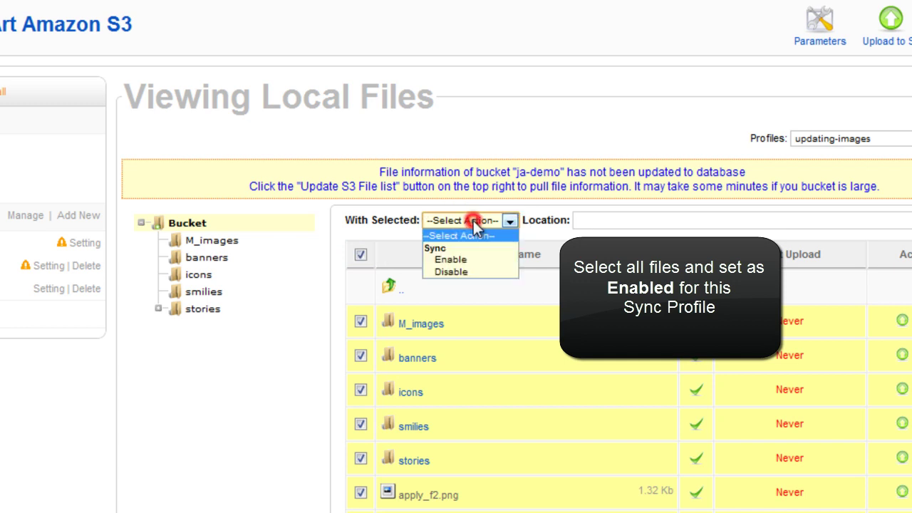
pyautogui.click(467, 261)
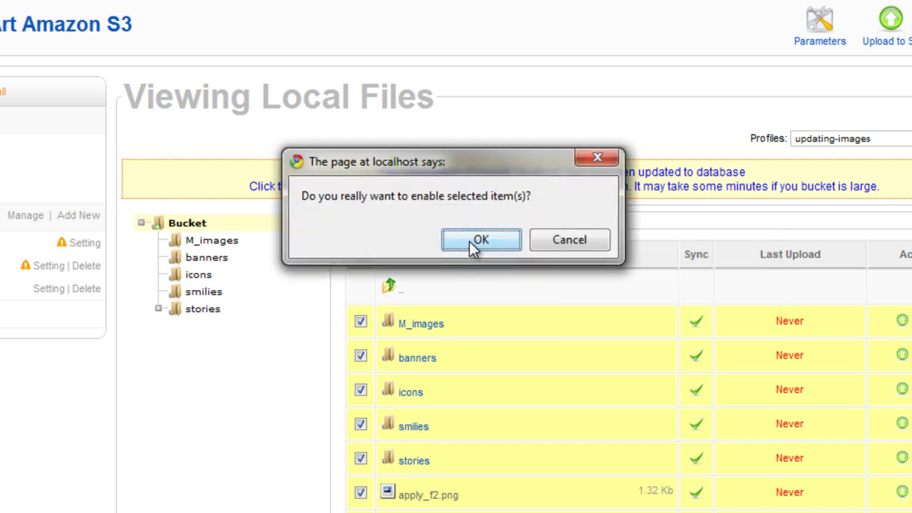
pyautogui.click(471, 240)
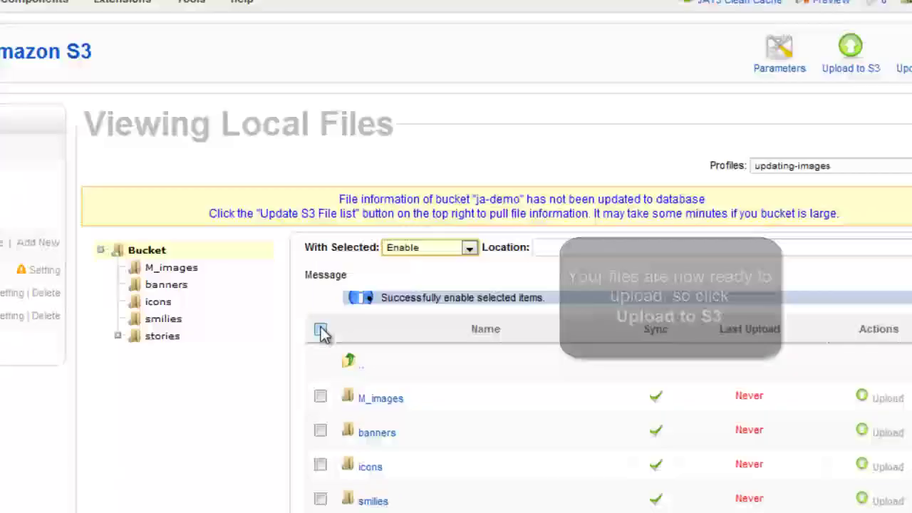
# Upload new and modified files to Amazon S3, then update the S3 file list in the database.
pyautogui.click(361, 299)
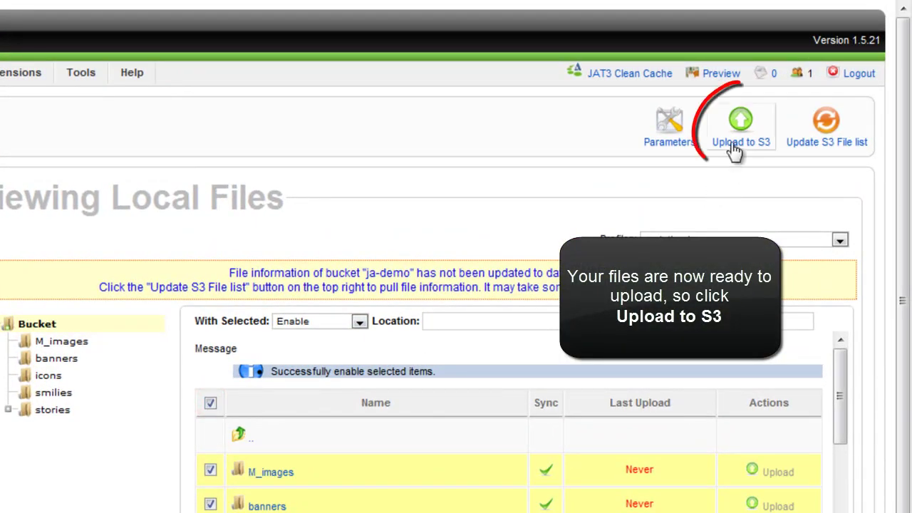
pyautogui.click(734, 146)
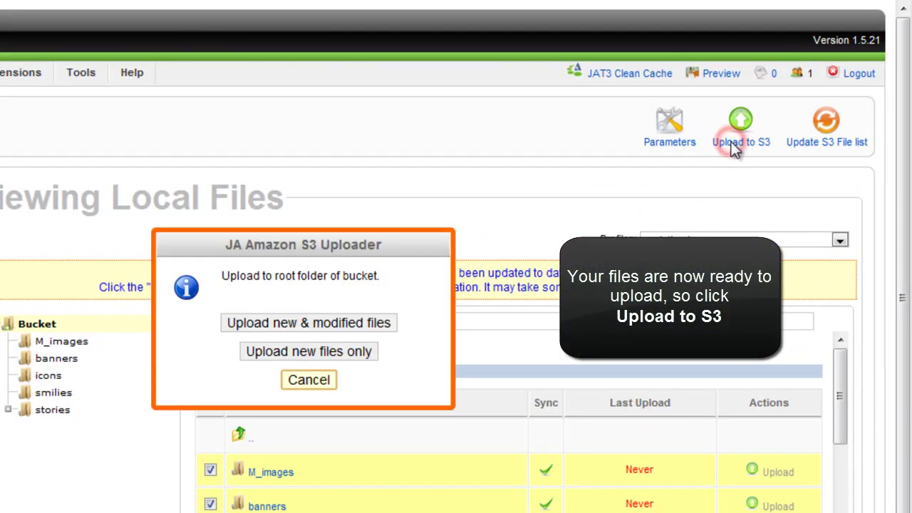
pyautogui.click(366, 323)
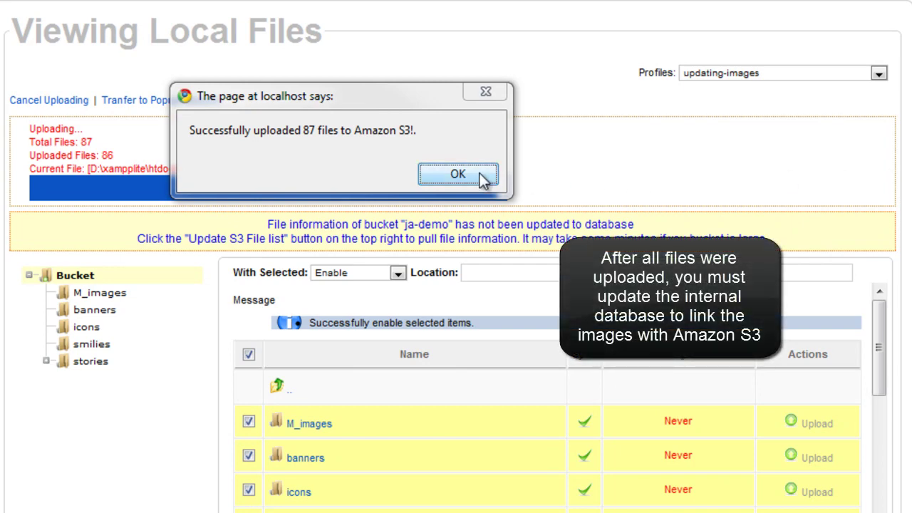
pyautogui.click(458, 175)
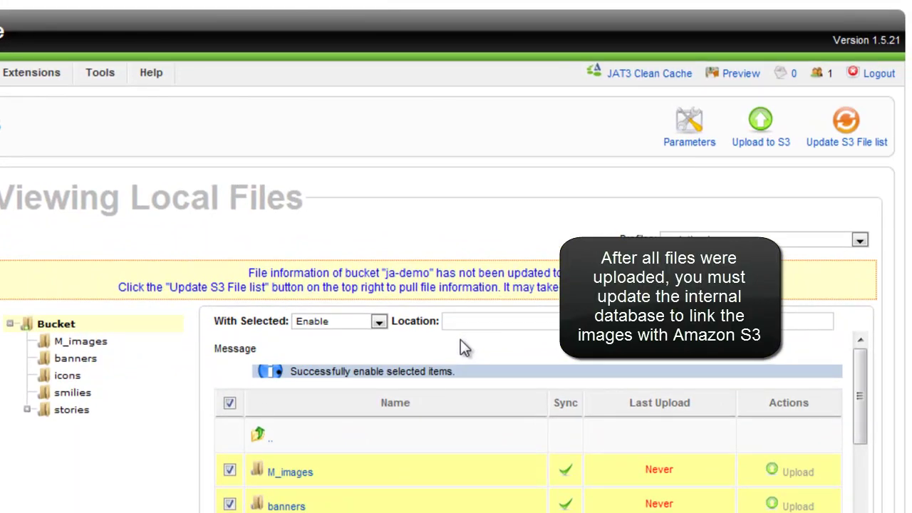
pyautogui.click(852, 157)
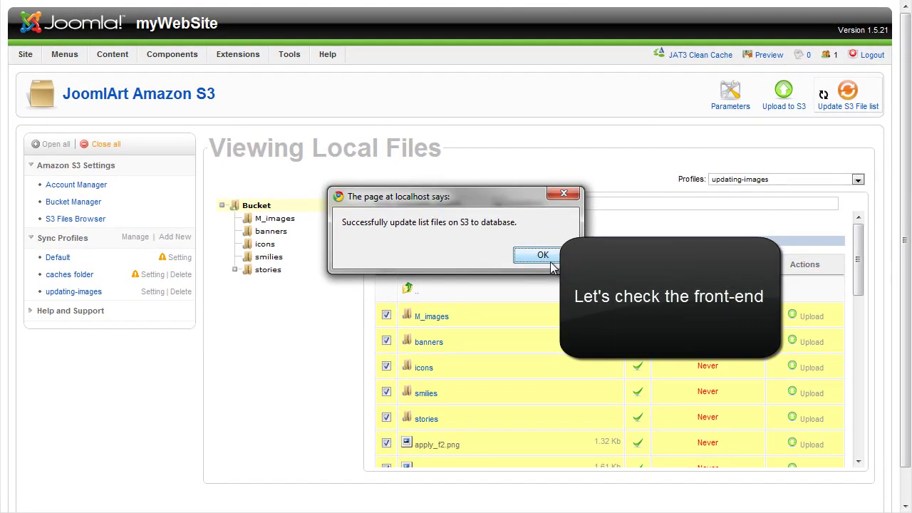
pyautogui.click(547, 258)
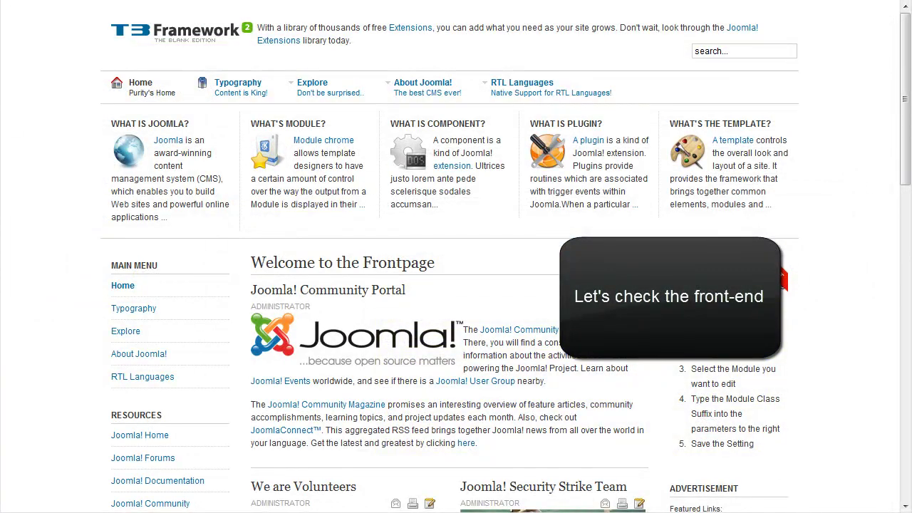
# Inspect the front-page Joomla logo and find its img src pointing to ja-demo.s3.amazonaws.com.
pyautogui.rightClick(430, 339)
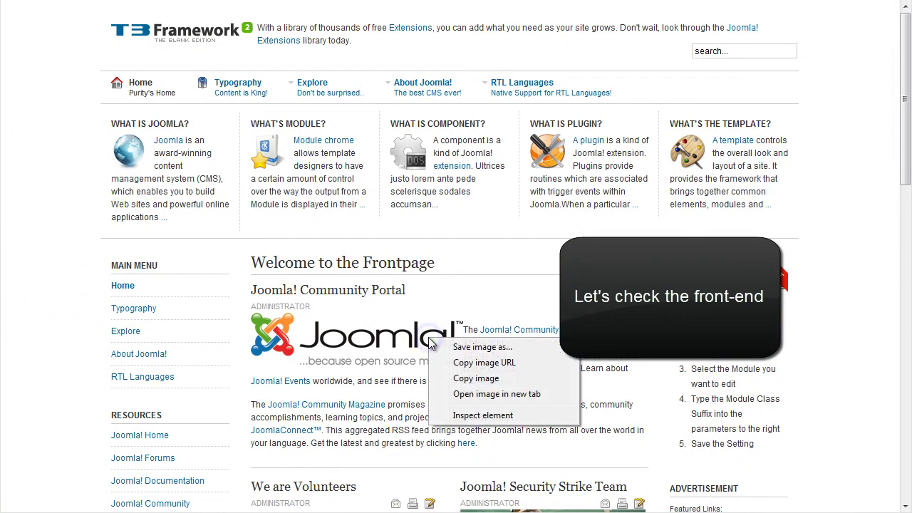
pyautogui.click(510, 414)
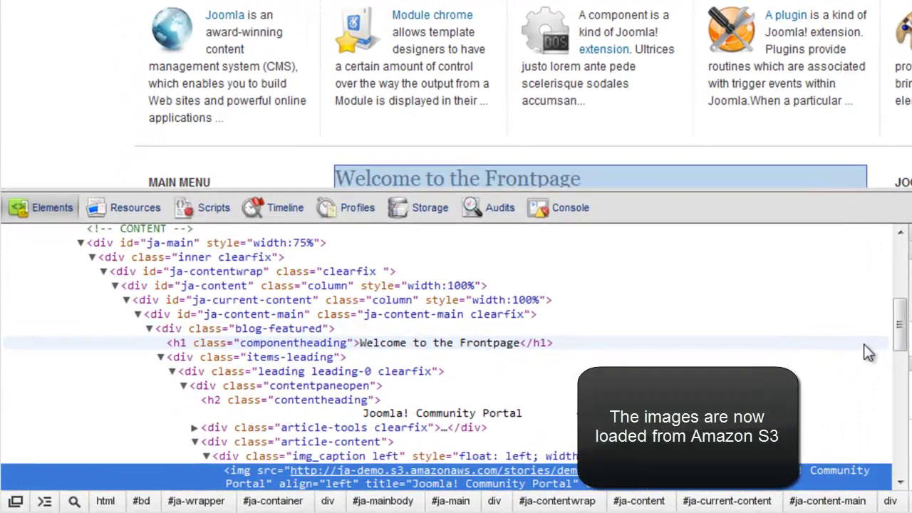
pyautogui.moveTo(895, 326); pyautogui.dragTo(901, 367)
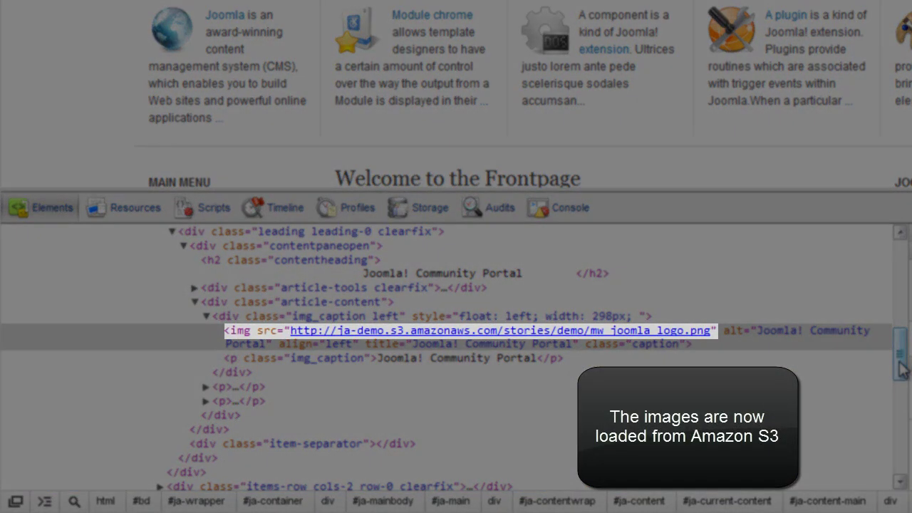